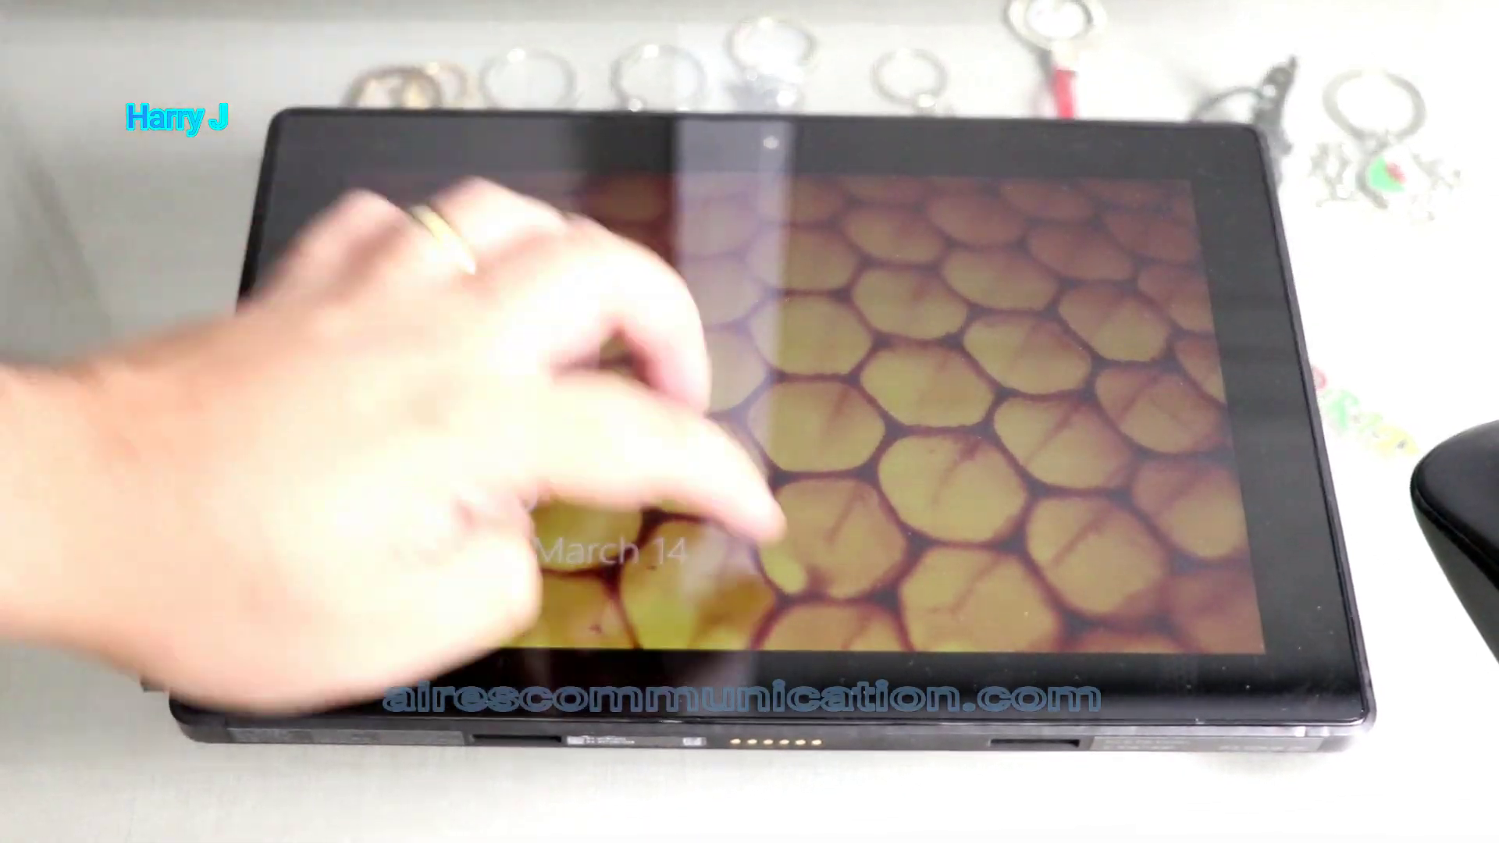
- Swipe away the lock screen and sign in with the PIN to reach Start
{"action": "left_click_drag", "start_coordinate": [737, 519], "coordinate": [669, 201]}
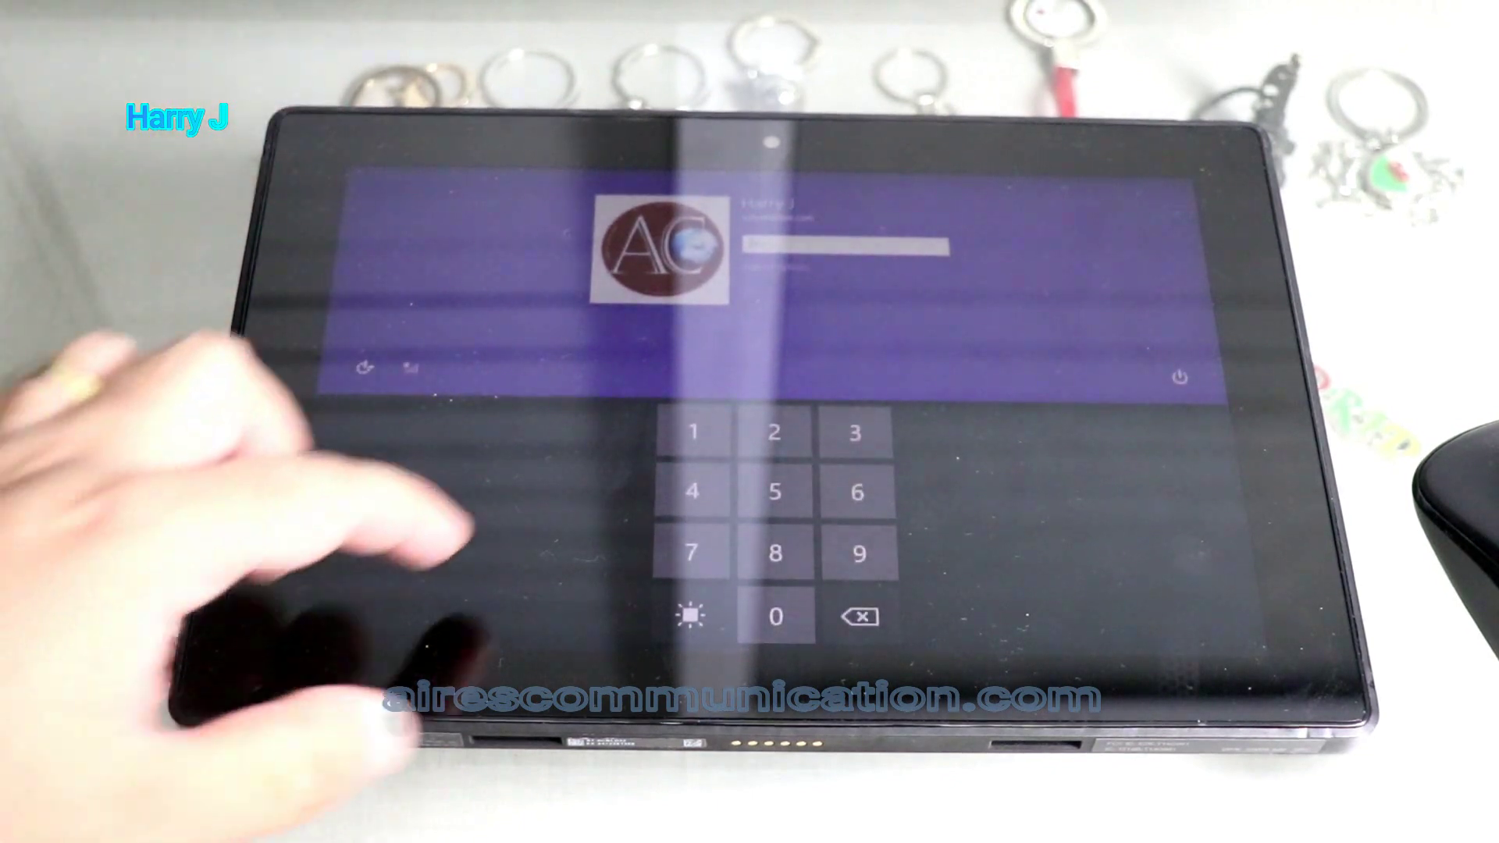
{"action": "left_click", "coordinate": [691, 433]}
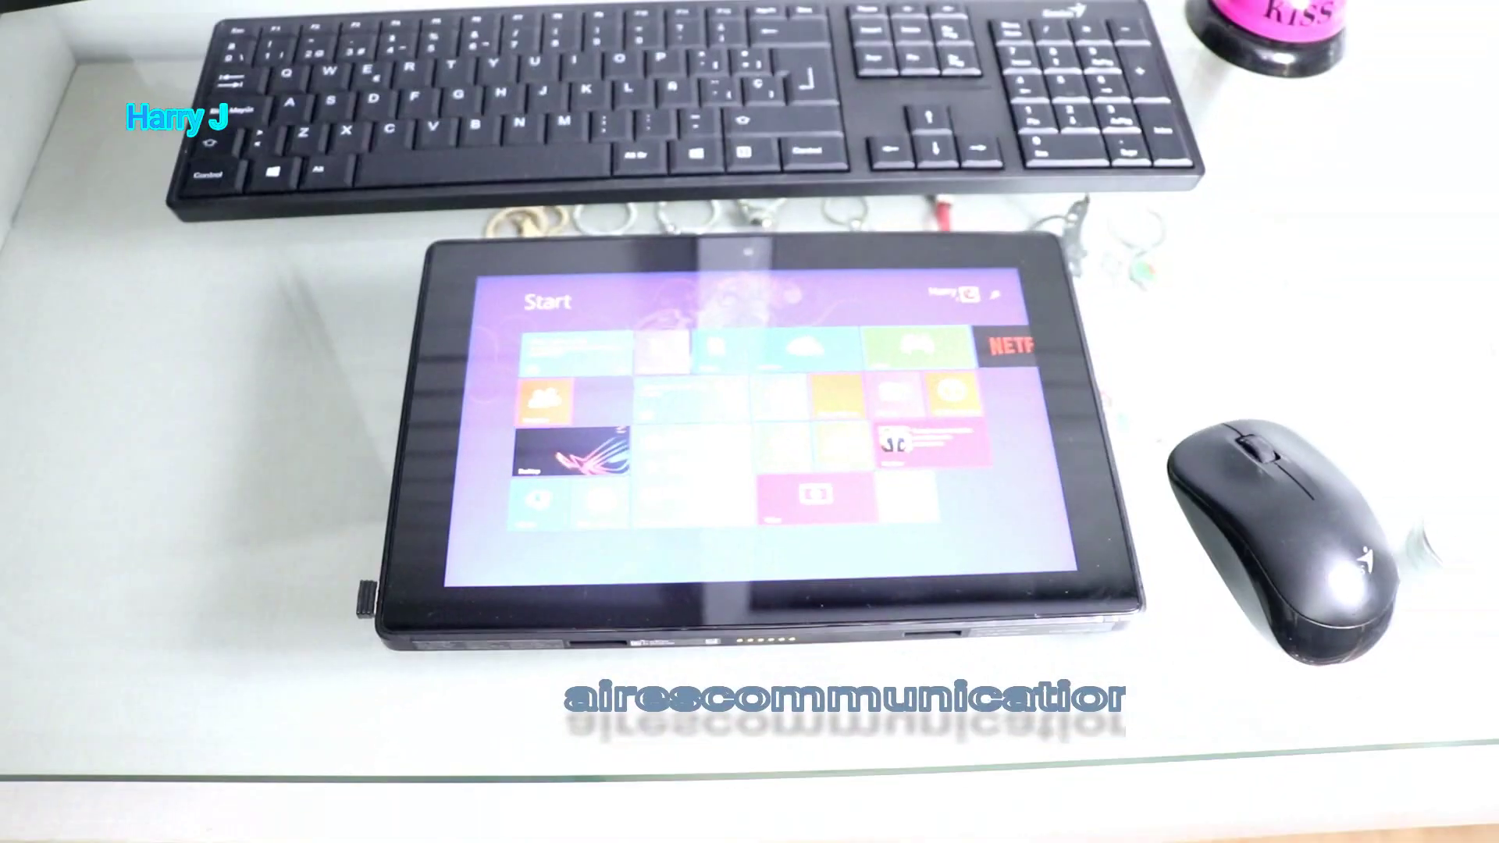
- Bring up the charms bar to reach the Settings panel with power options
{"action": "key", "text": "super+c"}
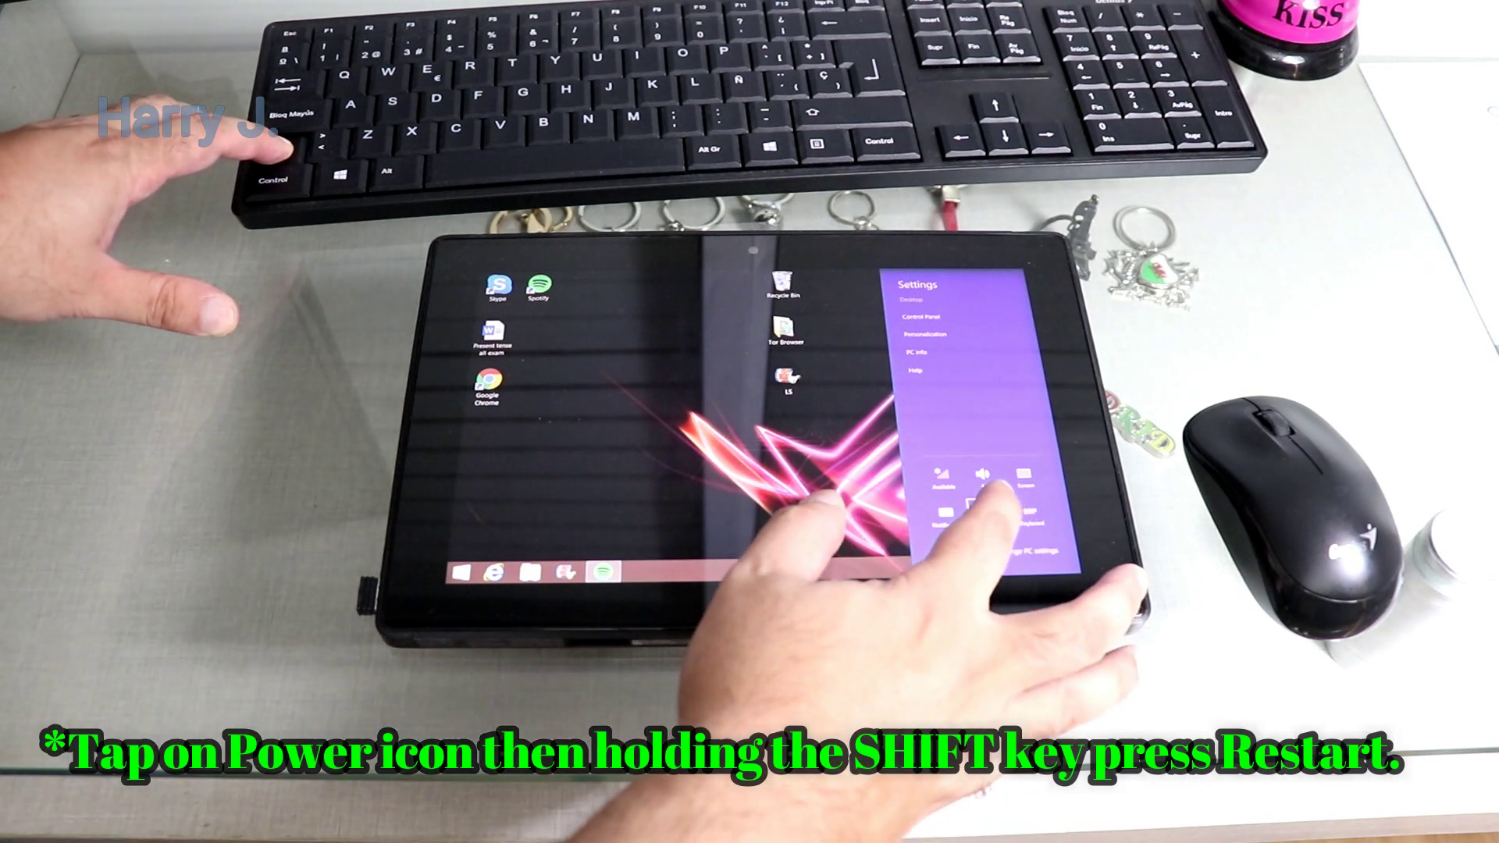
- From the Power menu, restart the tablet into the Choose an option recovery screen
{"action": "left_click", "coordinate": [988, 511]}
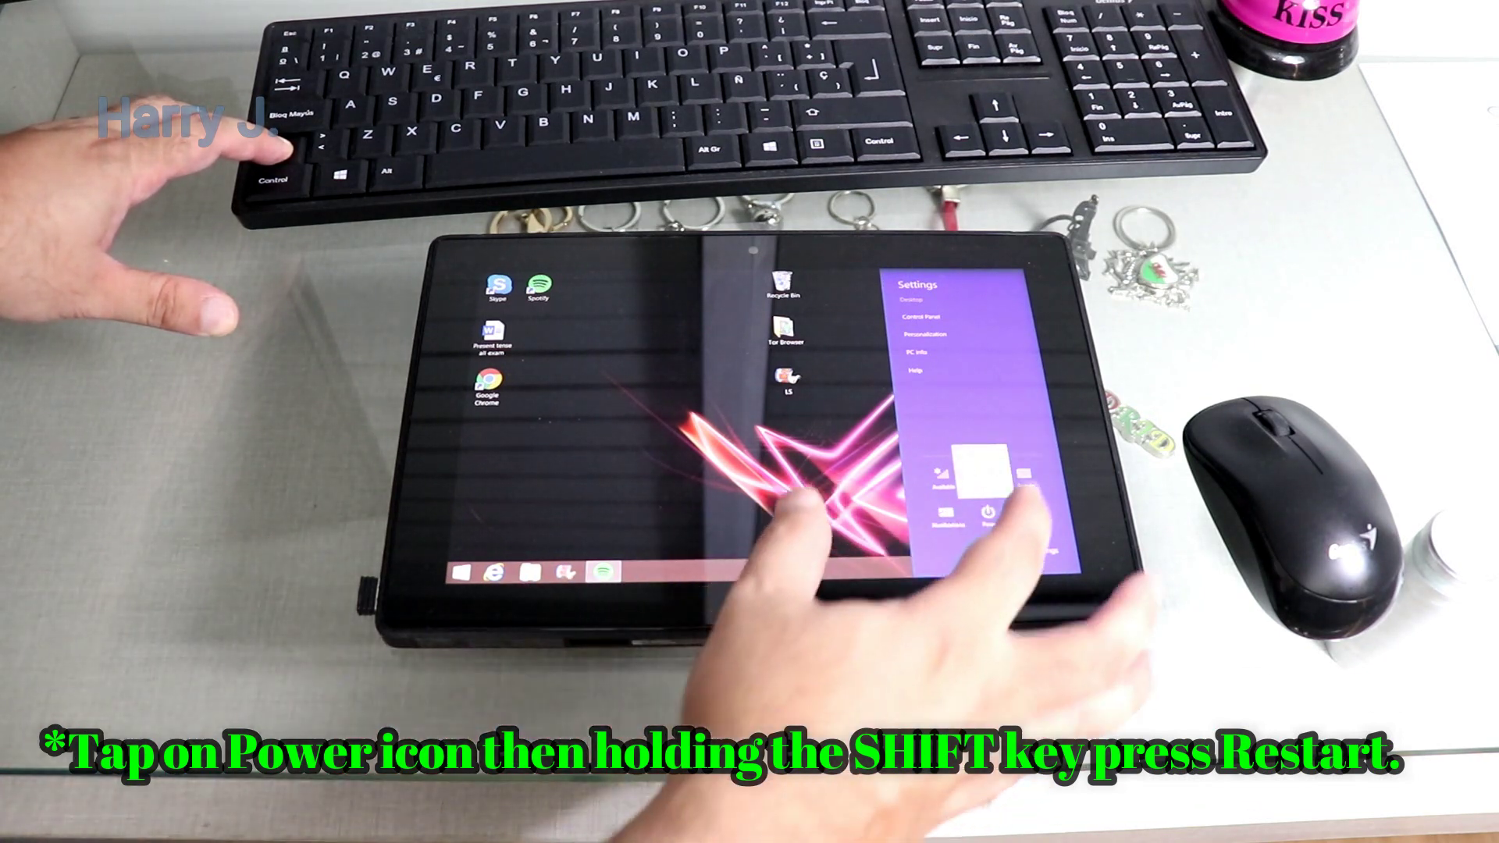
{"action": "left_click", "coordinate": [981, 469], "text": "shift"}
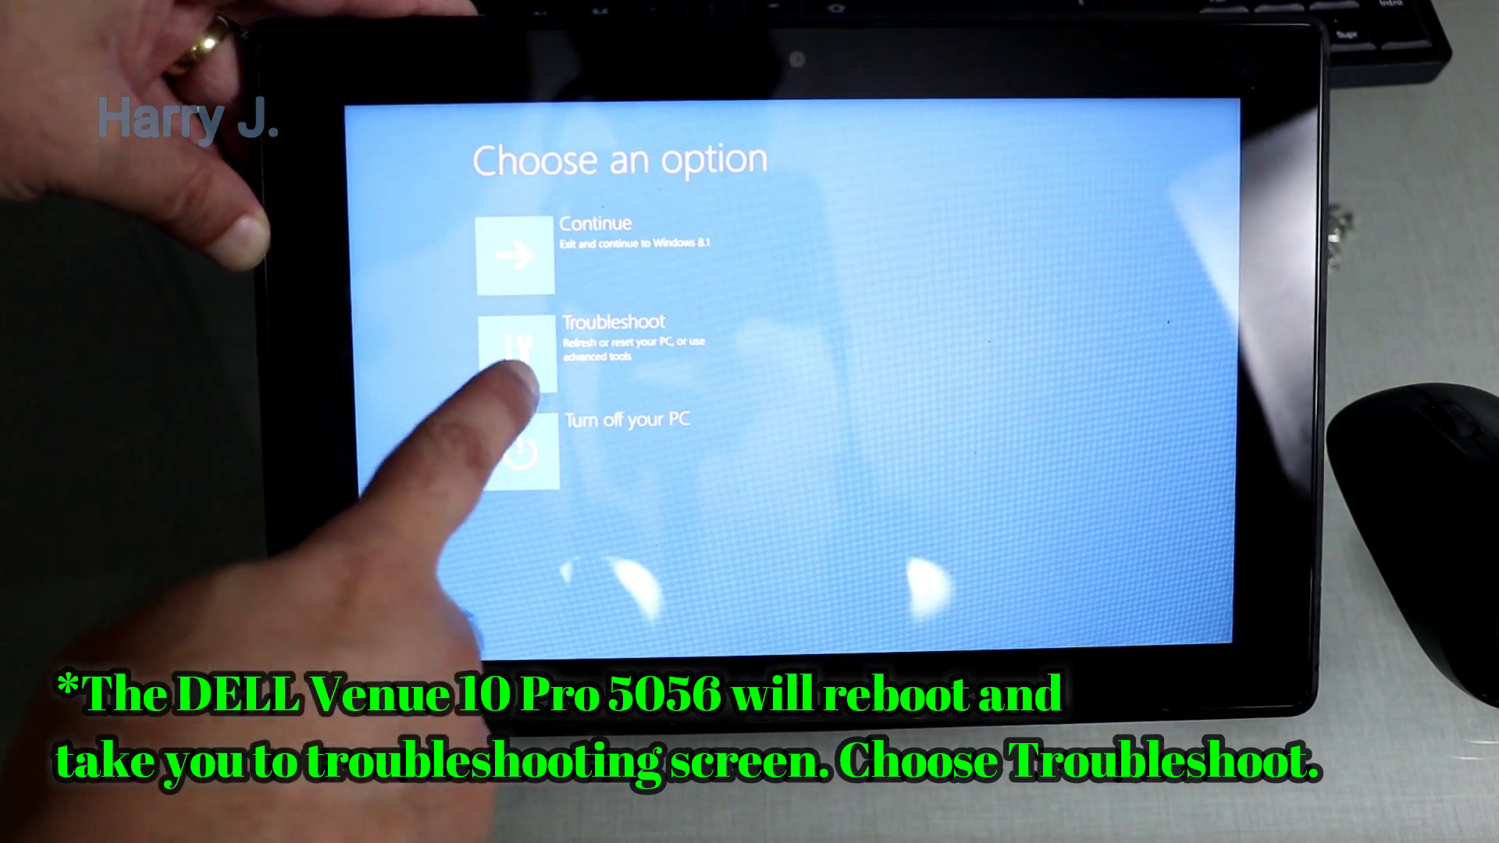
- Choose Troubleshoot on the recovery screen to get to Reset your PC
{"action": "left_click", "coordinate": [519, 352]}
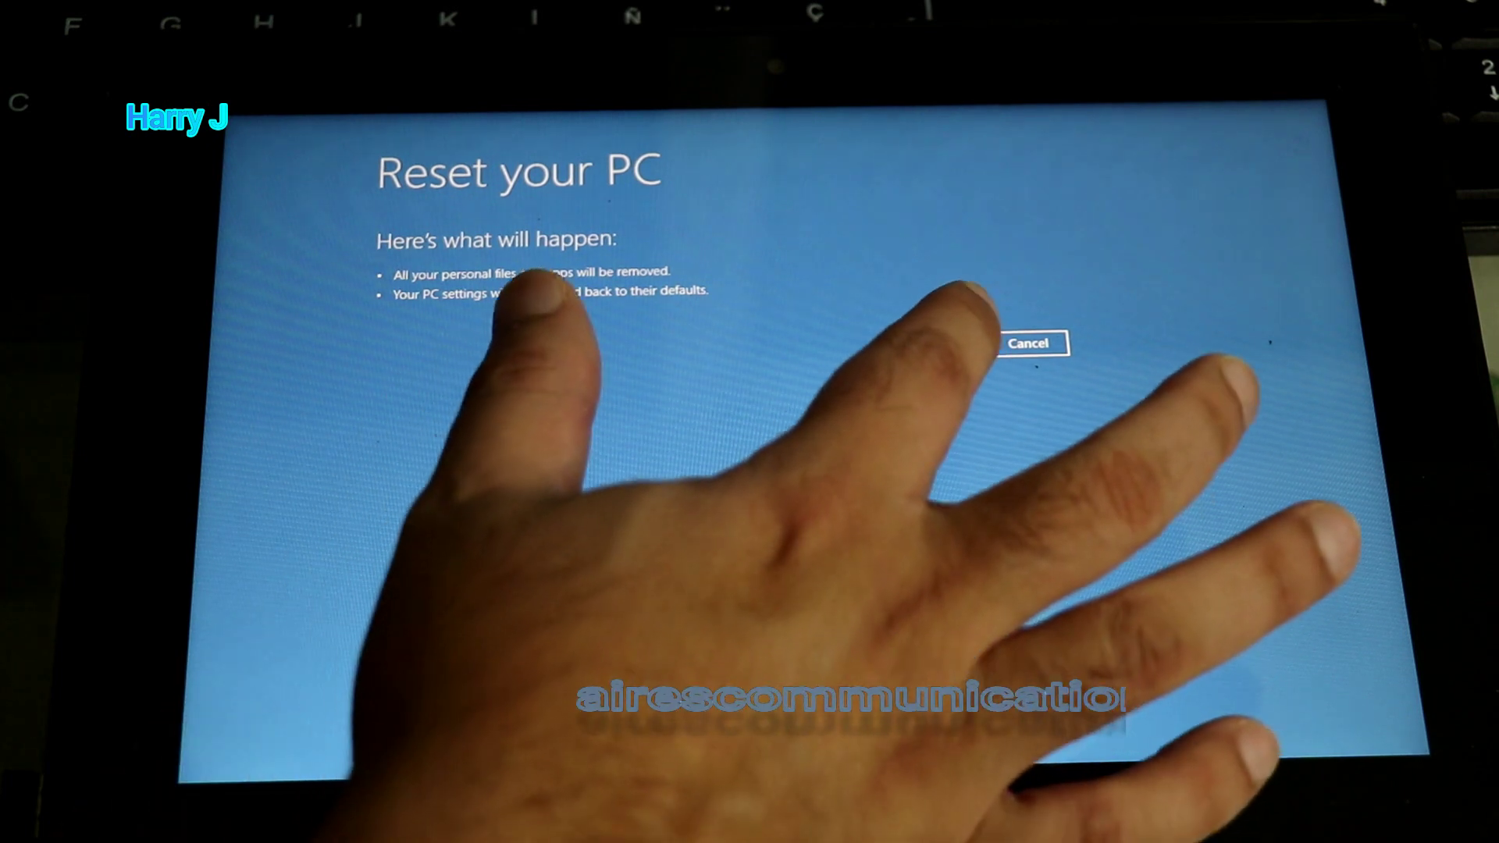
- Confirm the Reset your PC warning and run the factory reset
{"action": "left_click", "coordinate": [929, 344]}
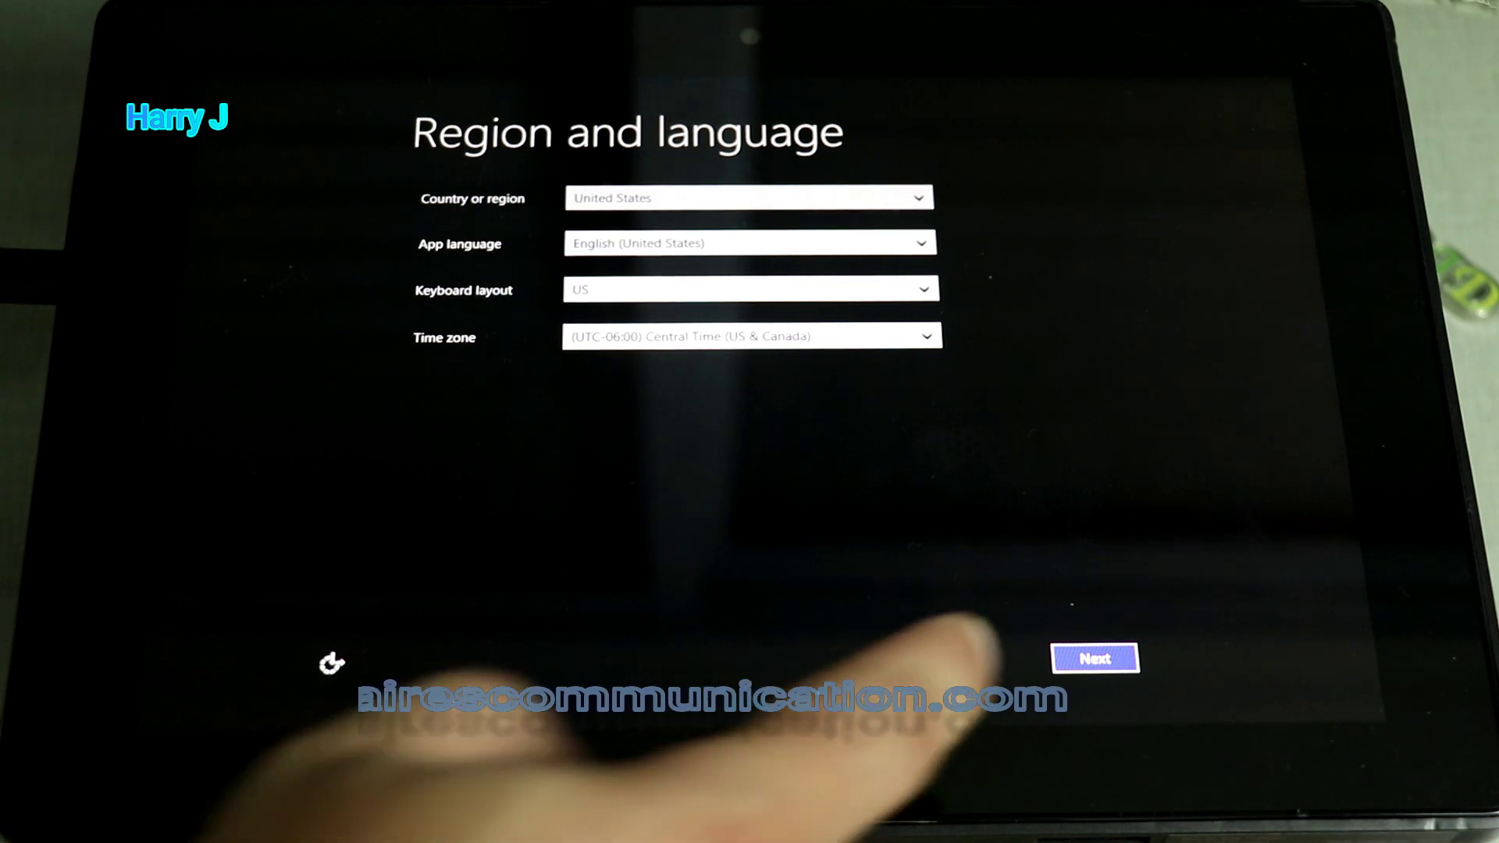
- Accept the United States, English, US keyboard and Central Time defaults
{"action": "left_click", "coordinate": [1096, 660]}
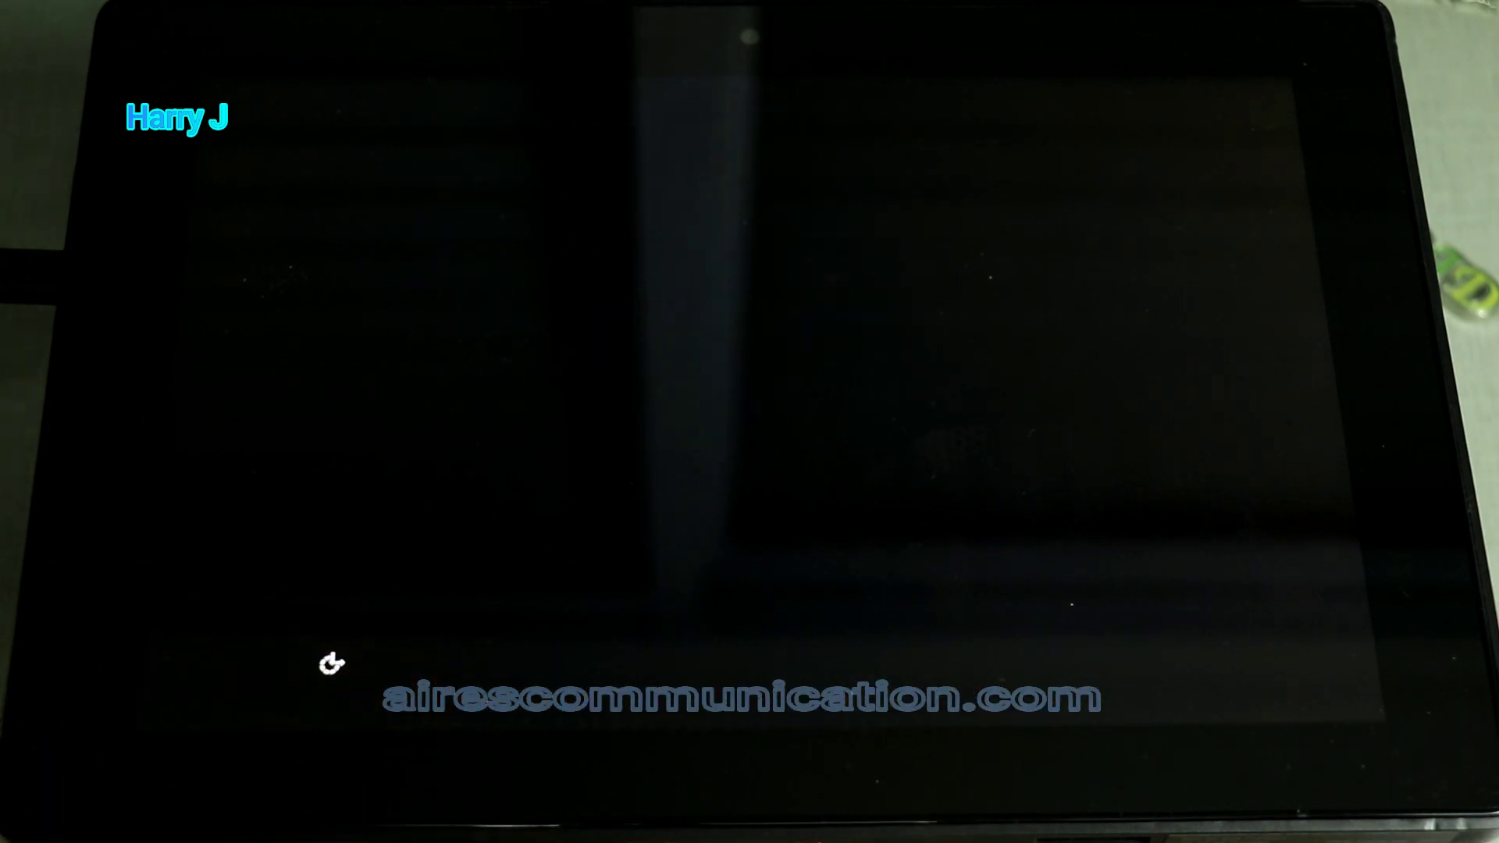